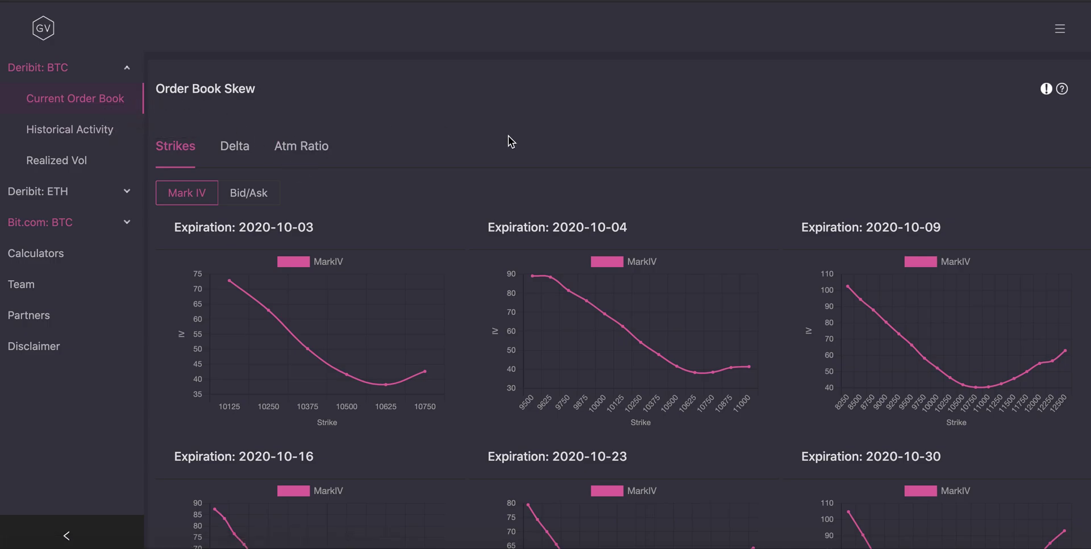
- Compare bid/ask volatility curves, revert the strike charts to mark volatility, then switch skew to Delta buckets
{"action": "scroll", "coordinate": [508, 135], "scroll_direction": "down", "scroll_amount": 1}
{"action": "scroll", "coordinate": [508, 136], "scroll_direction": "down", "scroll_amount": 2}
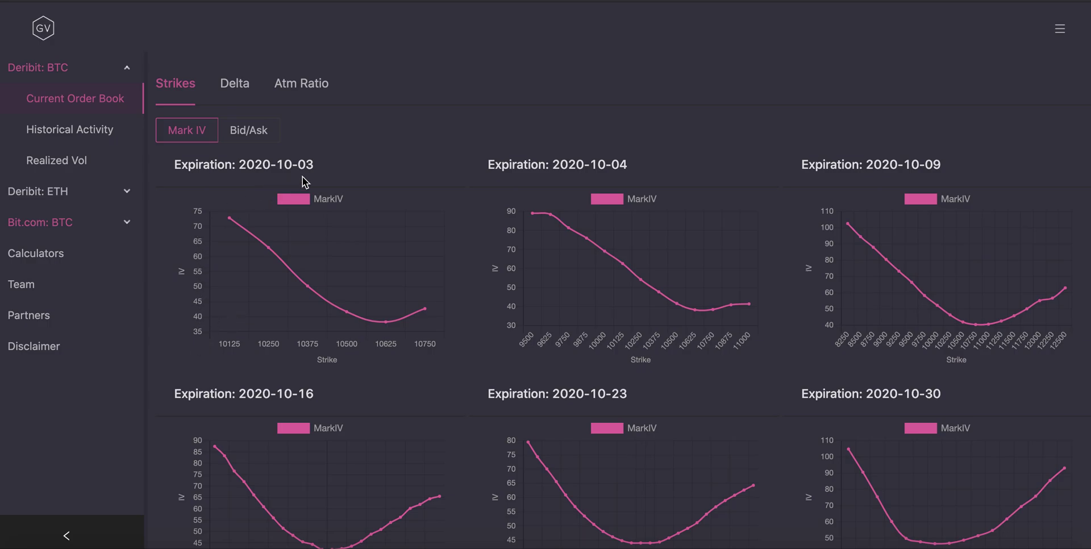
{"action": "left_click", "coordinate": [253, 133]}
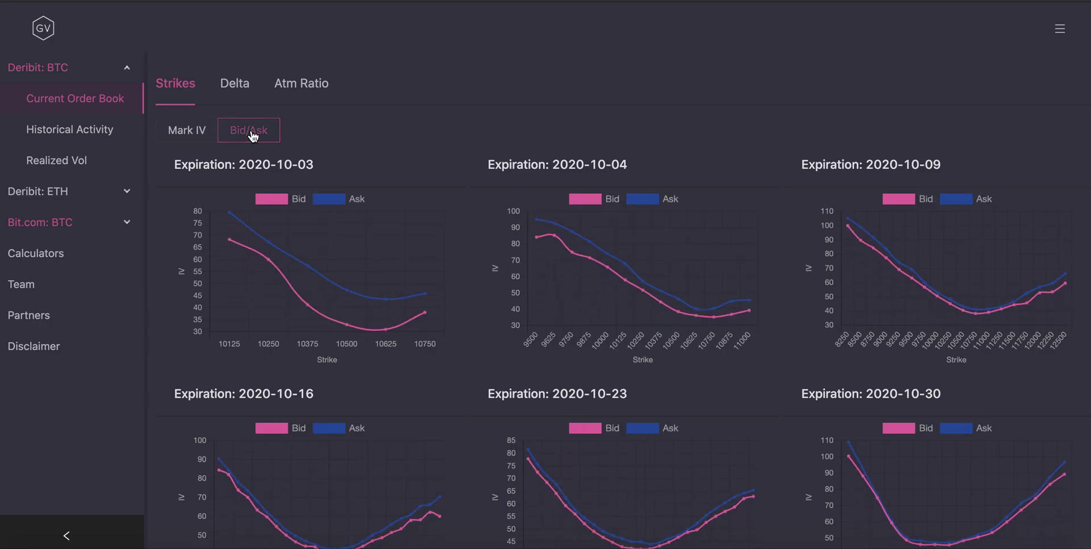
{"action": "left_click", "coordinate": [179, 134]}
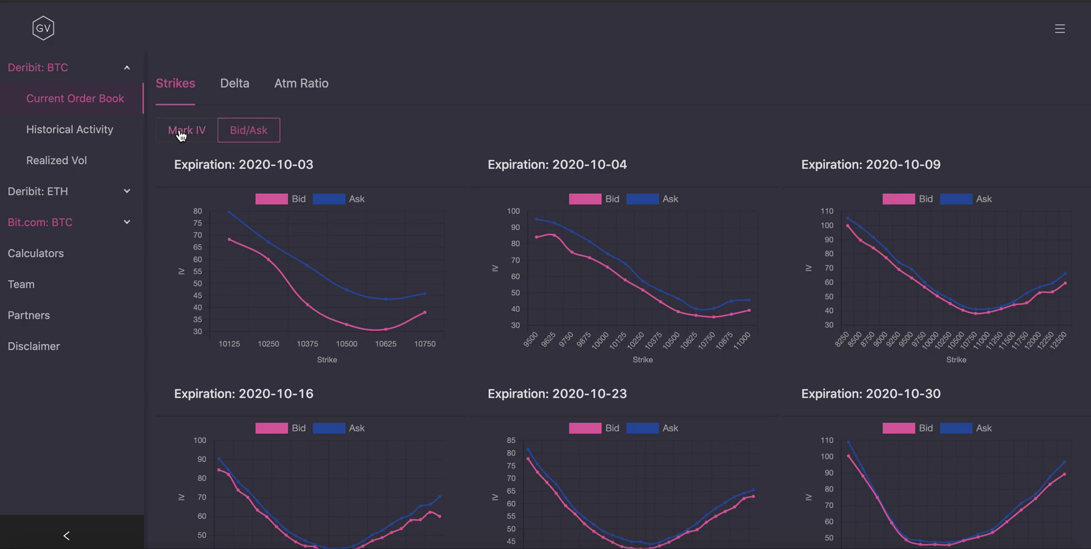
{"action": "left_click", "coordinate": [234, 92]}
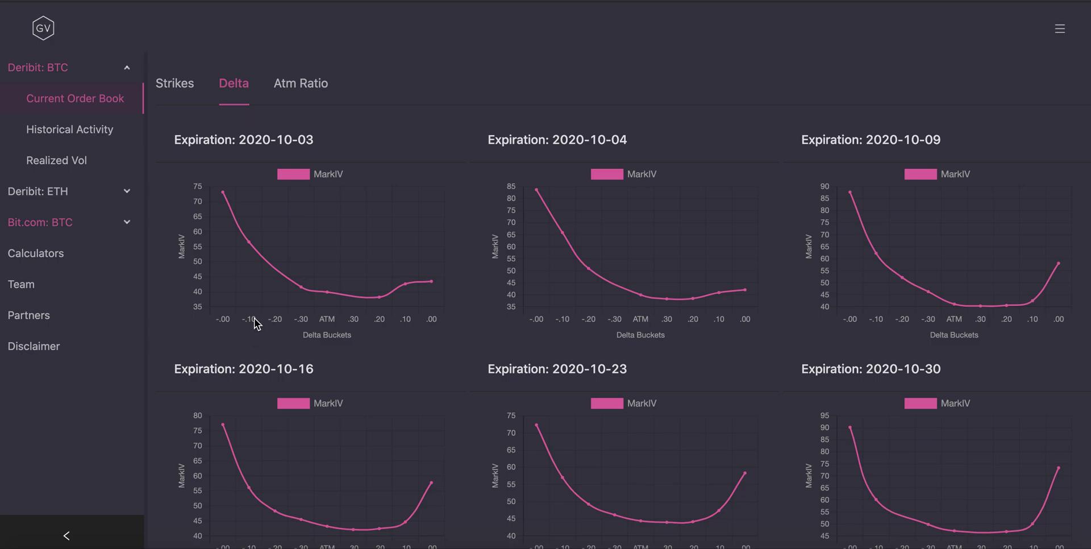
{"action": "mouse_move", "coordinate": [252, 248]}
- Switch Order Book Skew to the ATM Ratio view, plotting Mark IV relative to ATM per delta
{"action": "left_click", "coordinate": [317, 95]}
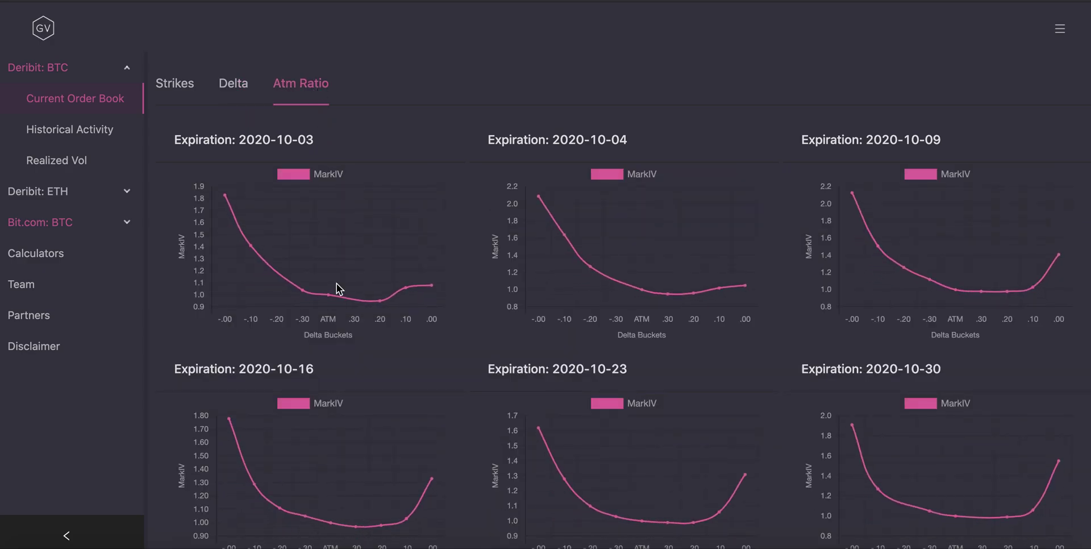
{"action": "mouse_move", "coordinate": [329, 296]}
- In Orderbook Term Structure, hide the Forward IV line and then show it again
{"action": "scroll", "coordinate": [692, 169], "scroll_direction": "down", "scroll_amount": 10}
{"action": "scroll", "coordinate": [692, 170], "scroll_direction": "down", "scroll_amount": 7}
{"action": "scroll", "coordinate": [692, 170], "scroll_direction": "up", "scroll_amount": 1}
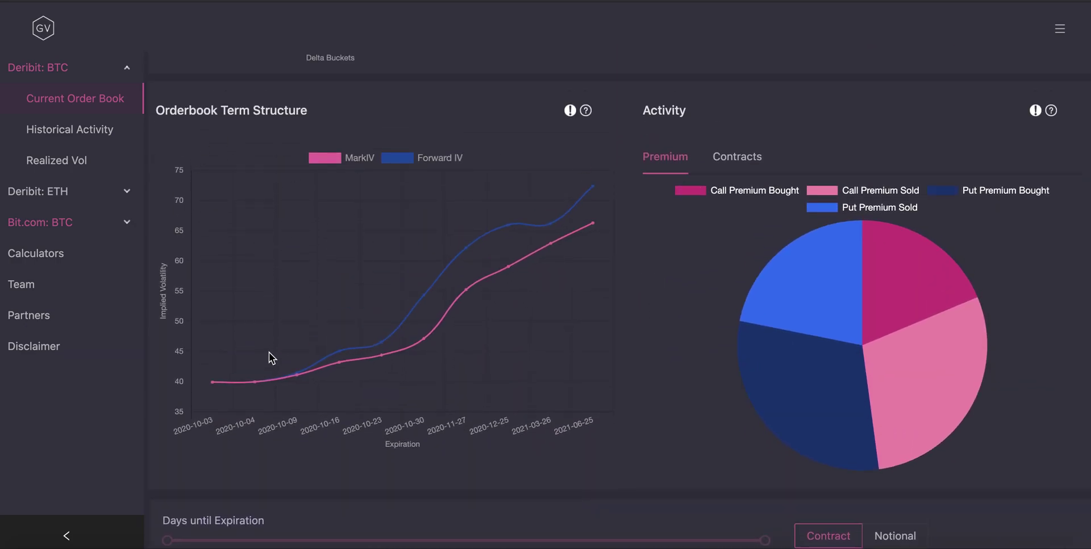
{"action": "left_click", "coordinate": [450, 163]}
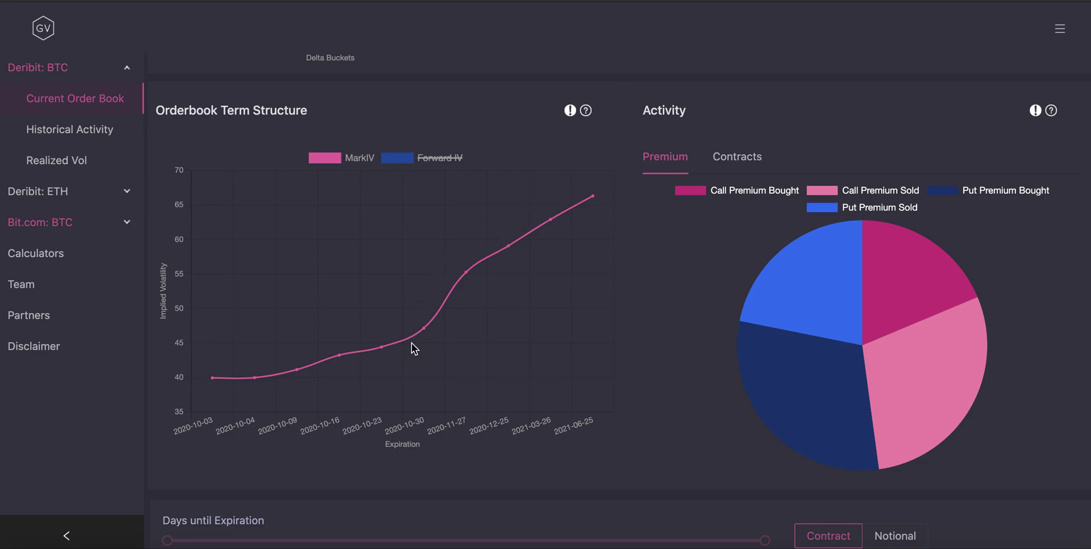
{"action": "left_click", "coordinate": [450, 159]}
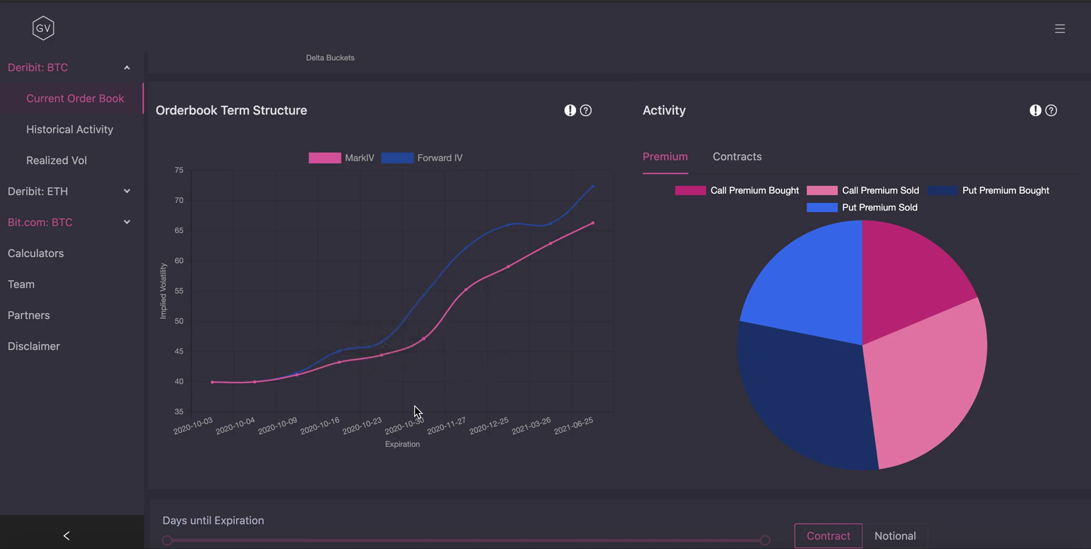
- Read 2020-11-27 values: Mark IV 55.24, Forward IV 62.17, Call Premium Sold 450010.19
{"action": "mouse_move", "coordinate": [425, 340]}
{"action": "mouse_move", "coordinate": [467, 290]}
{"action": "mouse_move", "coordinate": [467, 247]}
- Switch the Activity pie to Contracts, showing Calls Bought, Calls Sold, Puts Bought and Puts Sold
{"action": "scroll", "coordinate": [926, 108], "scroll_direction": "down", "scroll_amount": 1}
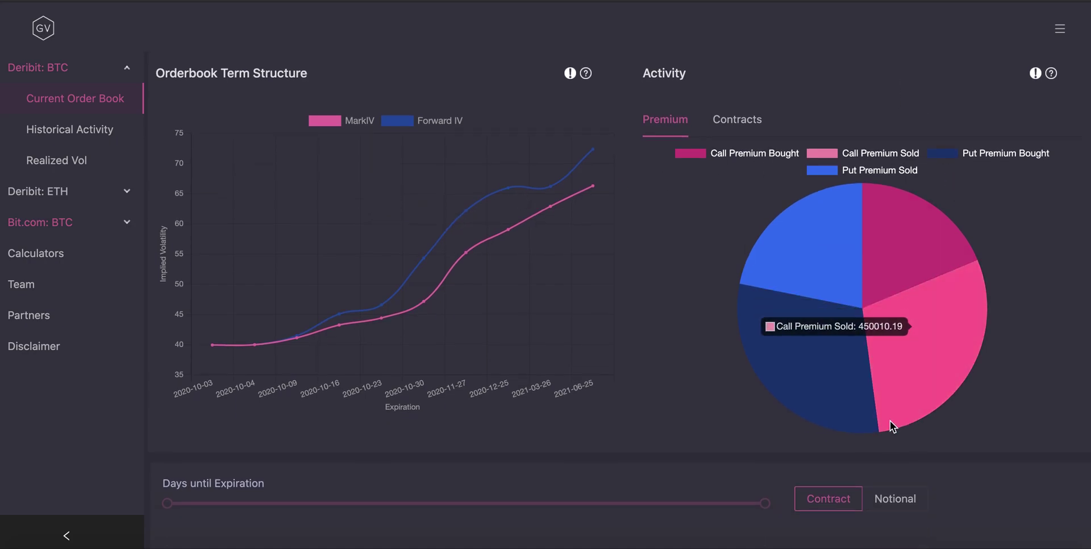
{"action": "mouse_move", "coordinate": [829, 191]}
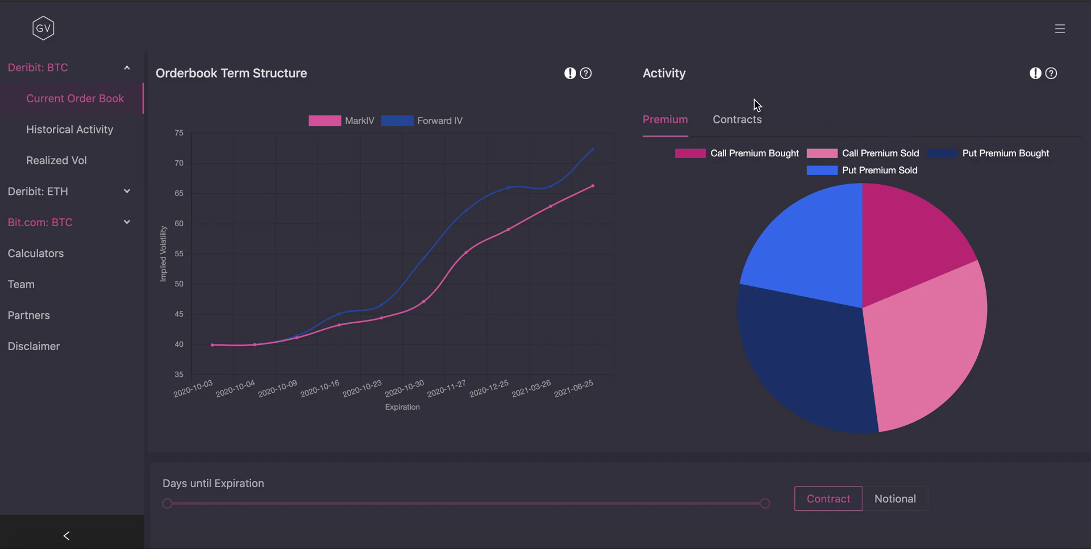
{"action": "left_click", "coordinate": [741, 121]}
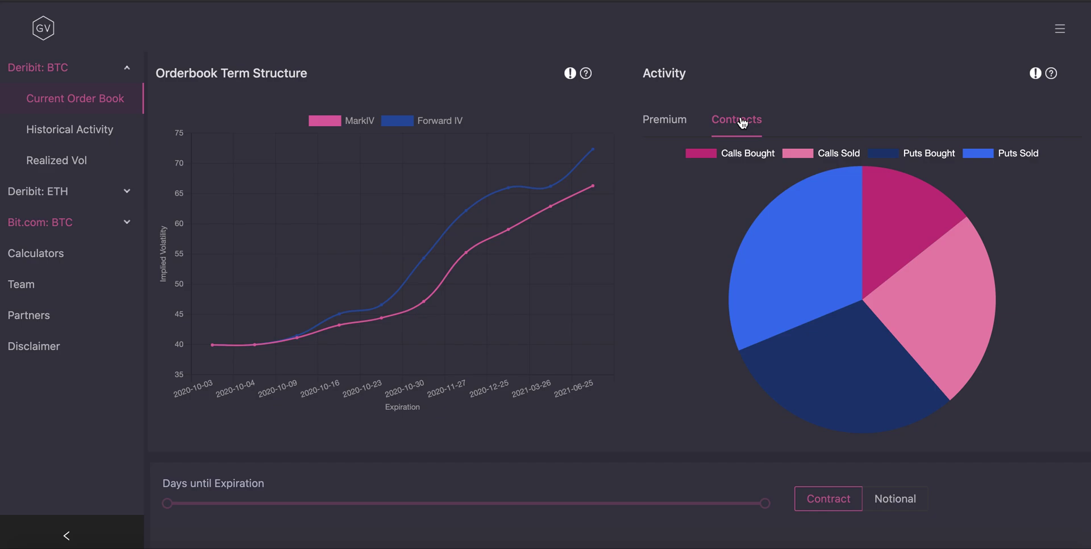
- Scroll down to inspect the Open Interest by Type, by Expiration and by Strike charts
{"action": "scroll", "coordinate": [742, 122], "scroll_direction": "down", "scroll_amount": 5}
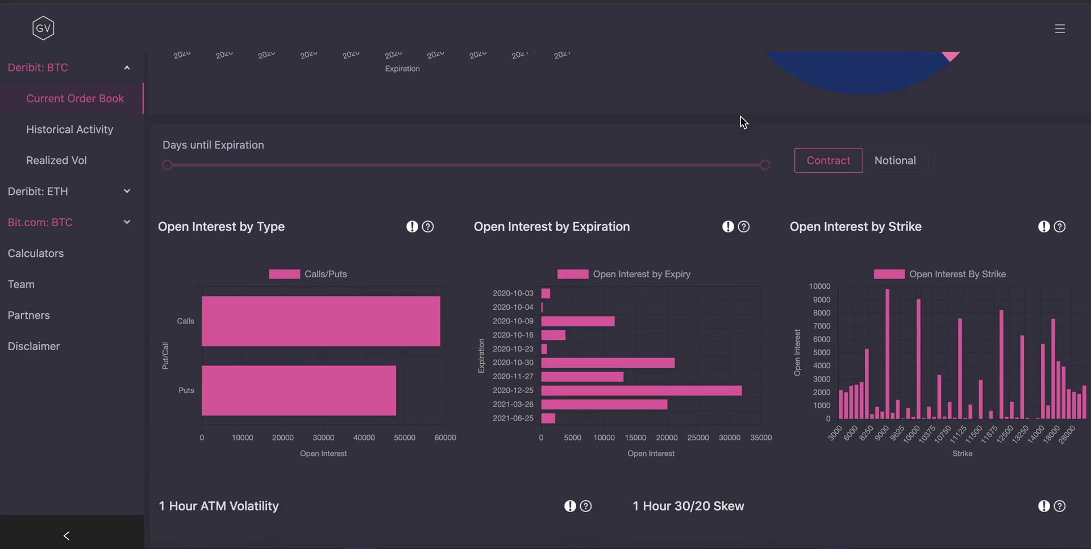
{"action": "scroll", "coordinate": [741, 117], "scroll_direction": "down", "scroll_amount": 1}
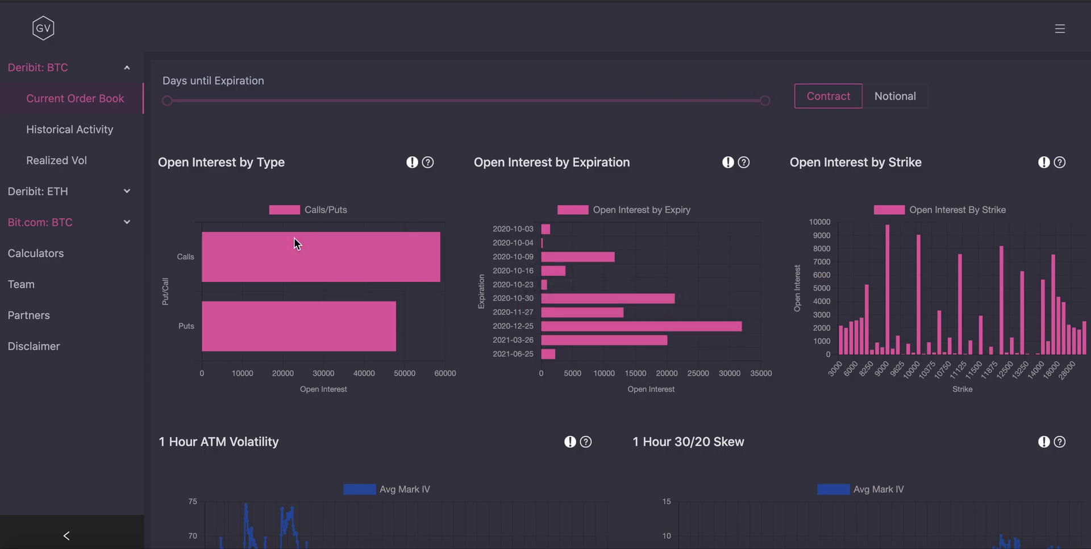
{"action": "mouse_move", "coordinate": [293, 246]}
{"action": "scroll", "coordinate": [202, 106], "scroll_direction": "down", "scroll_amount": 1}
{"action": "scroll", "coordinate": [189, 82], "scroll_direction": "up", "scroll_amount": 1}
- Restrict open interest to 211+ days, leaving 2021-06-25: about 1,300 calls versus 900 puts
{"action": "left_click_drag", "start_coordinate": [166, 100], "coordinate": [589, 107]}
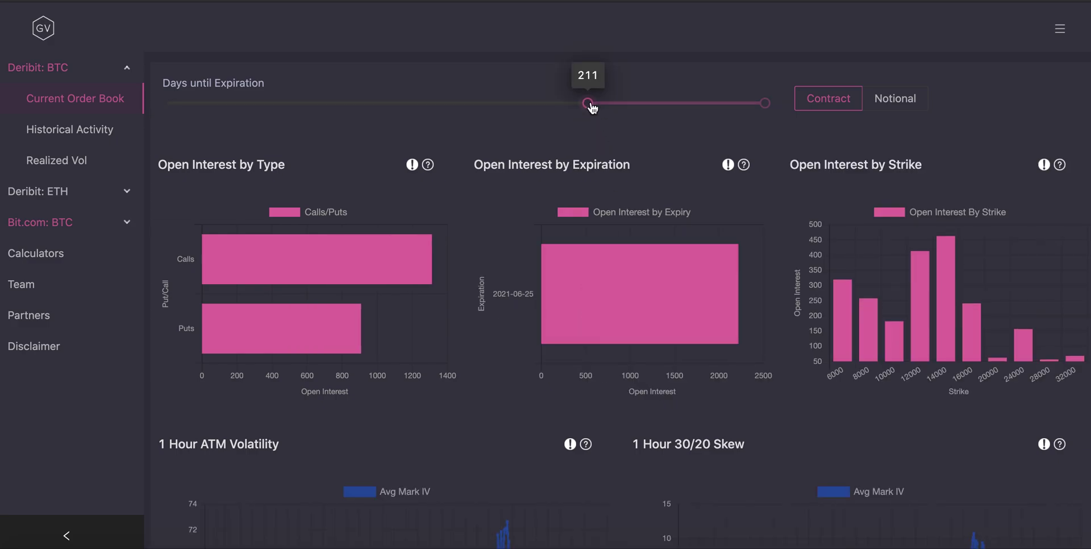
{"action": "scroll", "coordinate": [673, 81], "scroll_direction": "down", "scroll_amount": 2}
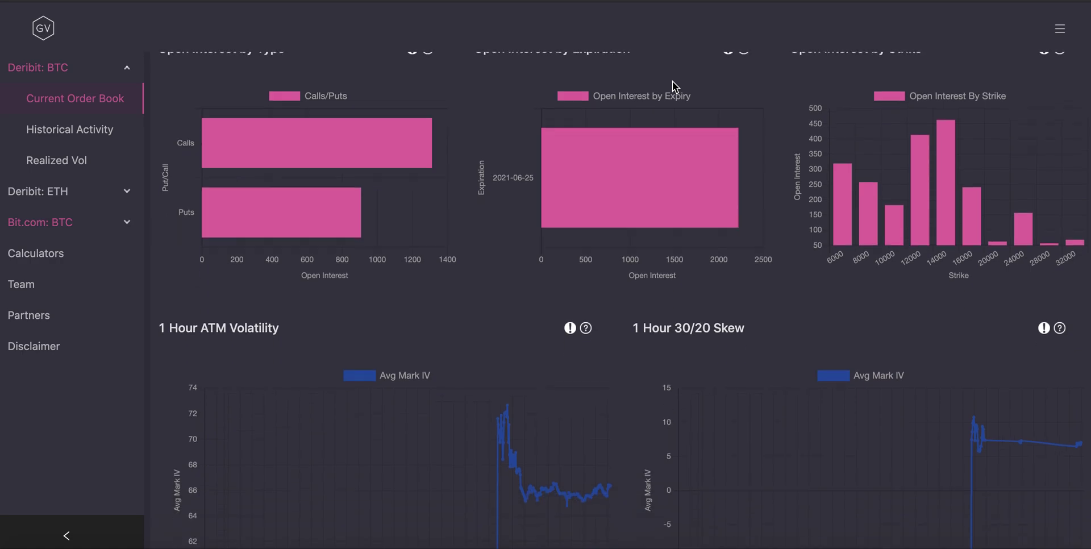
{"action": "scroll", "coordinate": [673, 81], "scroll_direction": "up", "scroll_amount": 2}
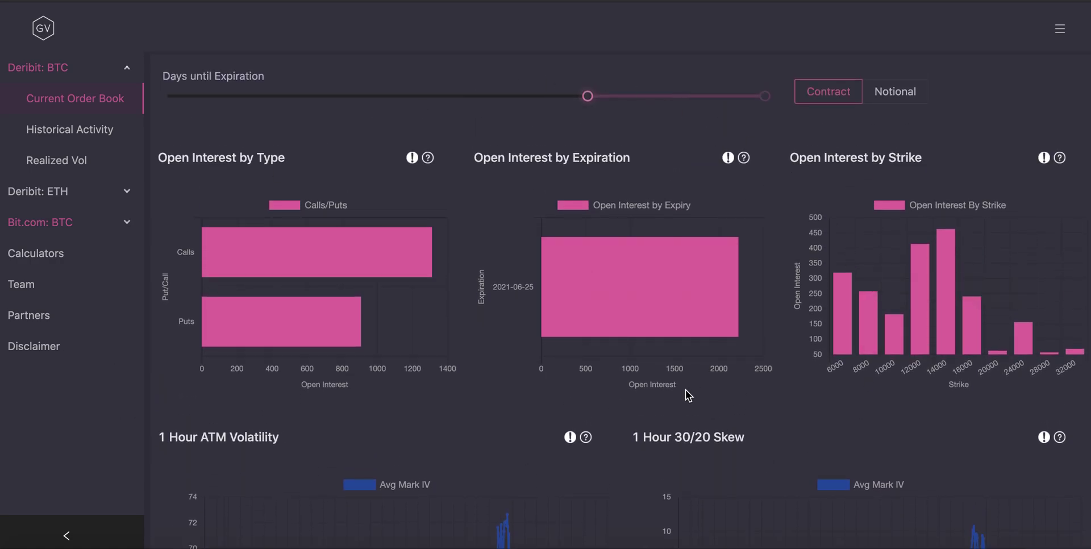
{"action": "mouse_move", "coordinate": [661, 300]}
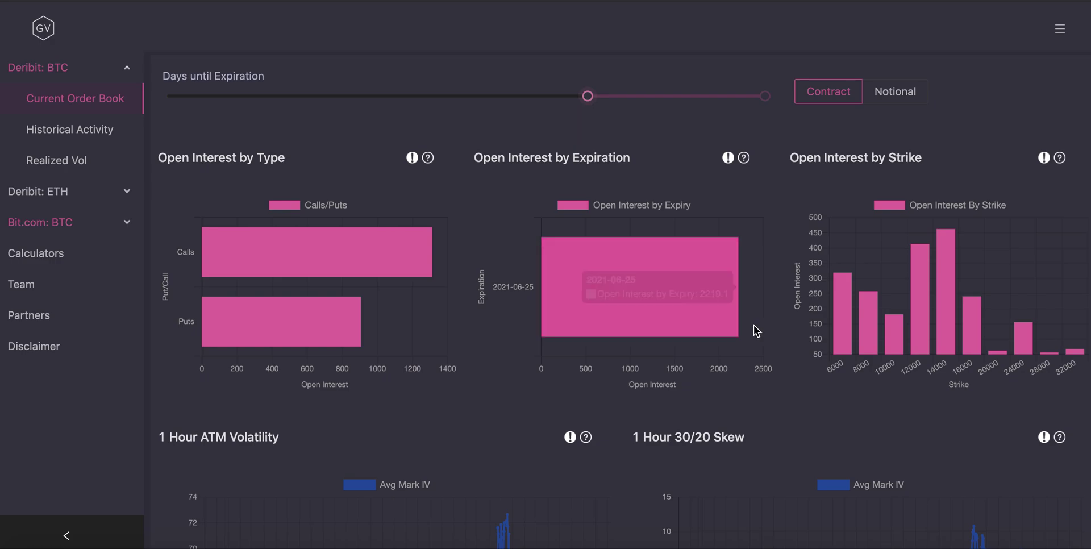
{"action": "scroll", "coordinate": [780, 300], "scroll_direction": "up", "scroll_amount": 1}
{"action": "mouse_move", "coordinate": [895, 350]}
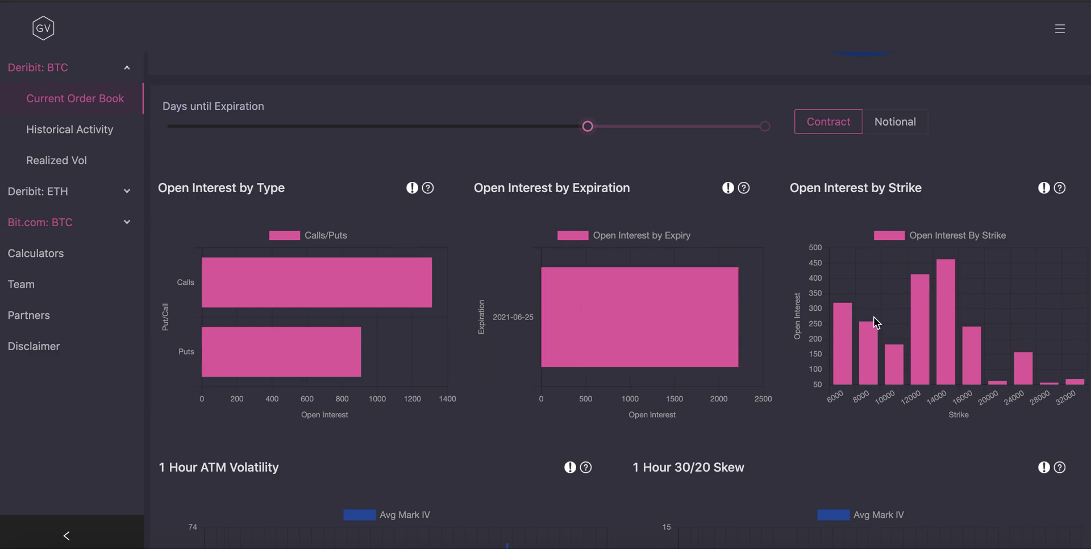
{"action": "scroll", "coordinate": [813, 198], "scroll_direction": "down", "scroll_amount": 4}
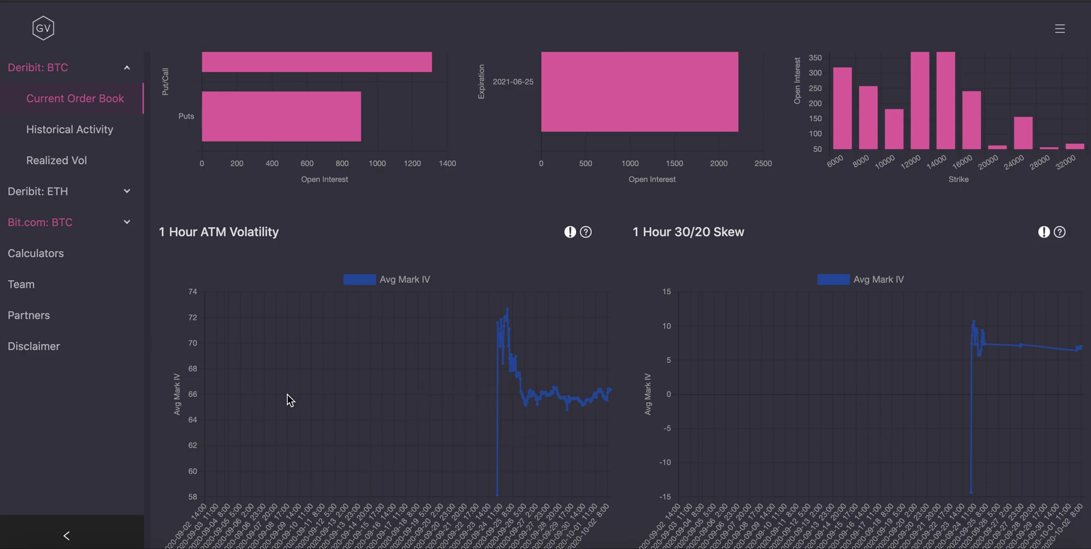
{"action": "scroll", "coordinate": [368, 407], "scroll_direction": "up", "scroll_amount": 5}
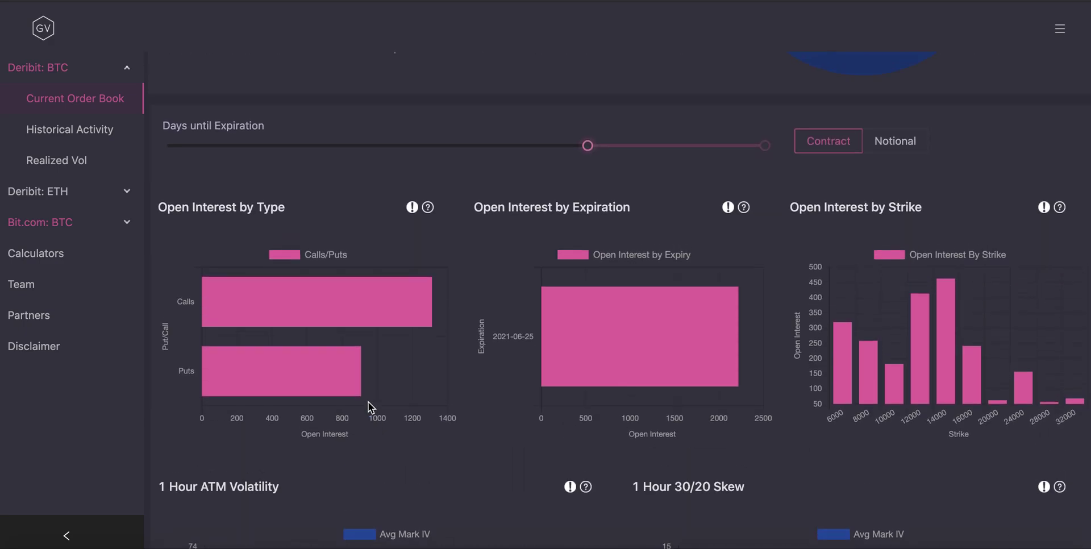
- Lower the minimum days until expiration to about 117, adding the 2021-03-26 expiry
{"action": "left_click", "coordinate": [600, 182]}
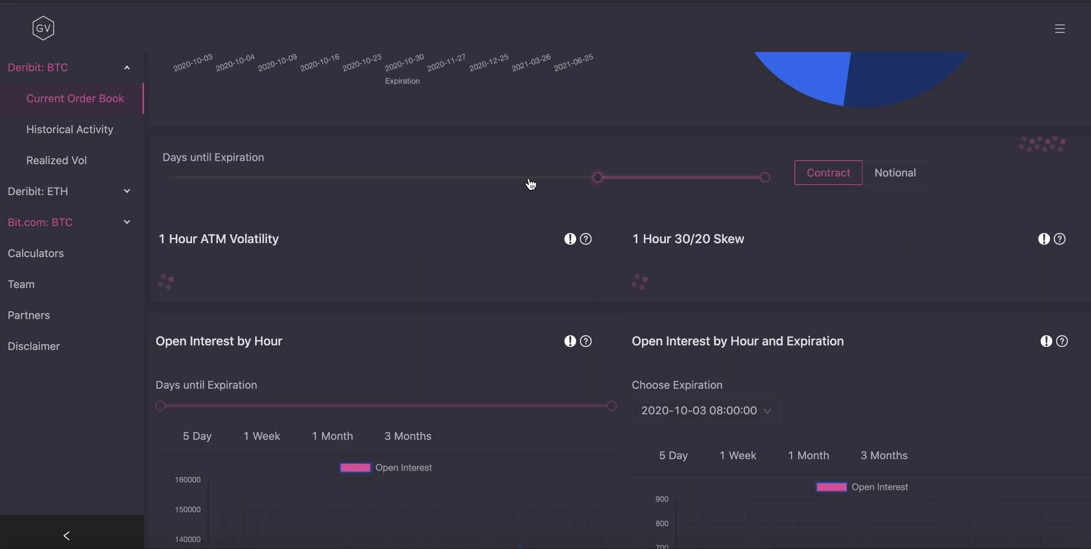
{"action": "left_click_drag", "start_coordinate": [591, 179], "coordinate": [399, 179]}
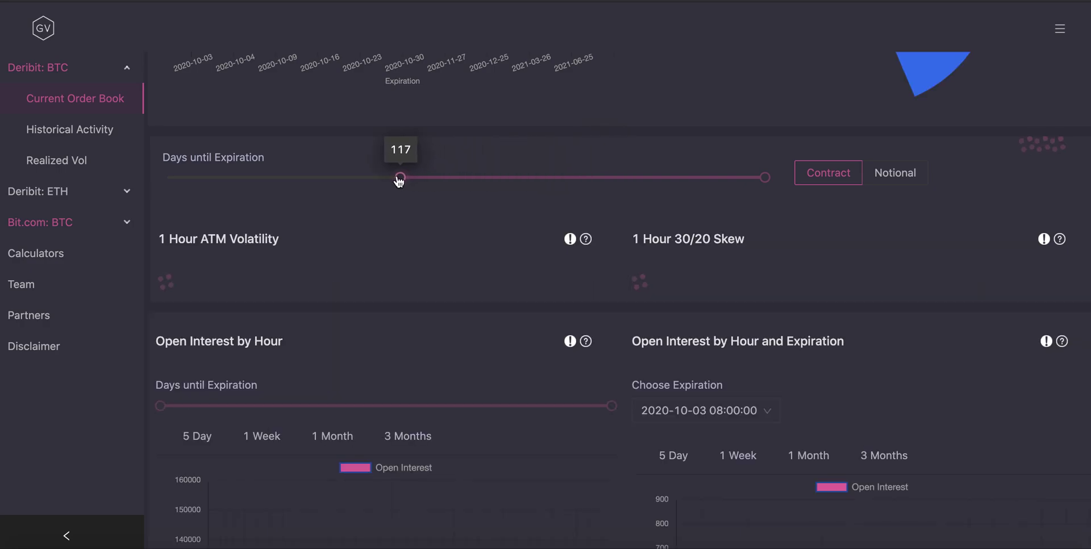
{"action": "scroll", "coordinate": [606, 368], "scroll_direction": "down", "scroll_amount": 5}
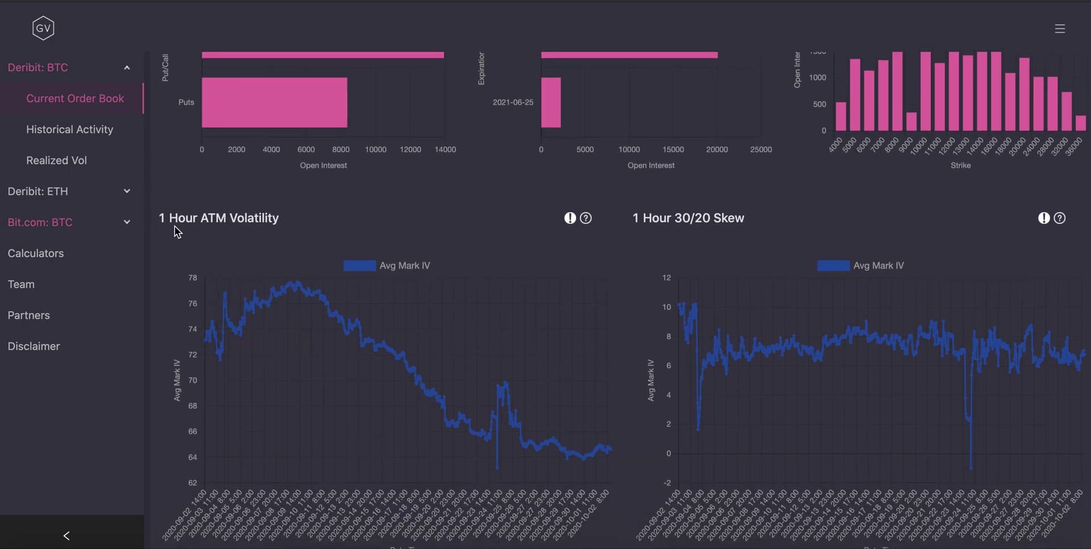
{"action": "scroll", "coordinate": [262, 234], "scroll_direction": "down", "scroll_amount": 1}
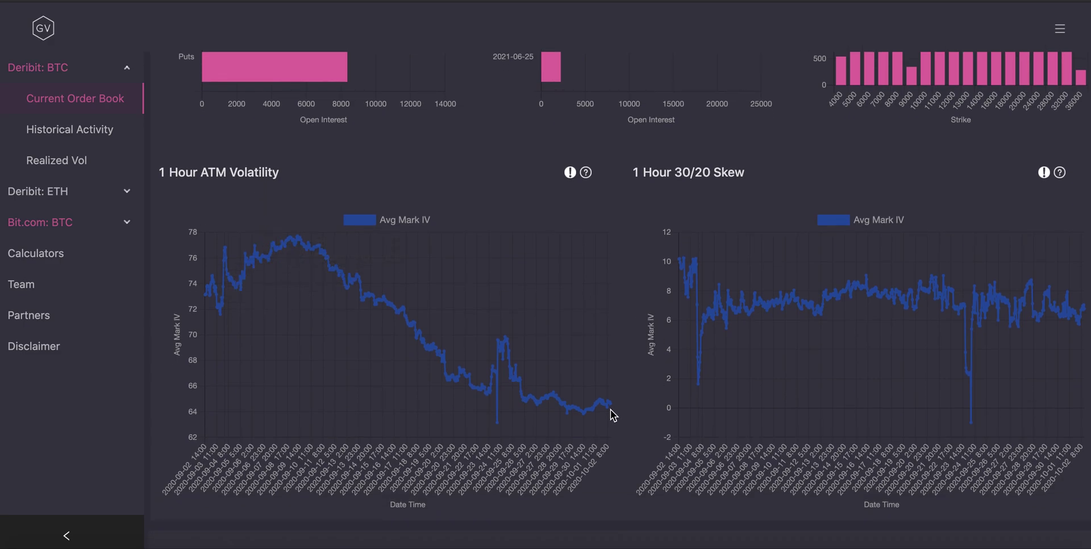
{"action": "mouse_move", "coordinate": [590, 423]}
{"action": "mouse_move", "coordinate": [757, 309]}
{"action": "mouse_move", "coordinate": [789, 300]}
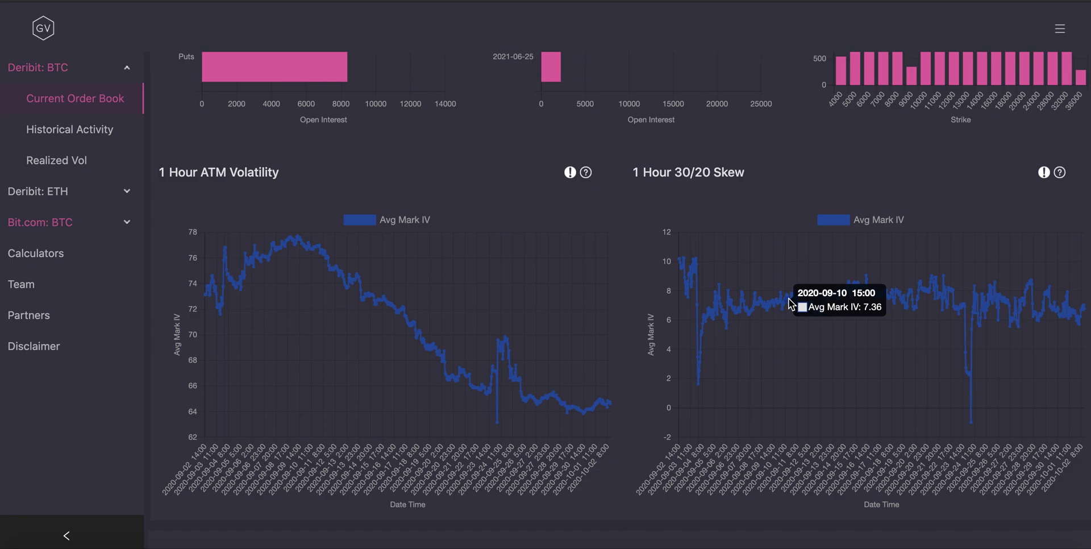
{"action": "scroll", "coordinate": [789, 300], "scroll_direction": "down", "scroll_amount": 1}
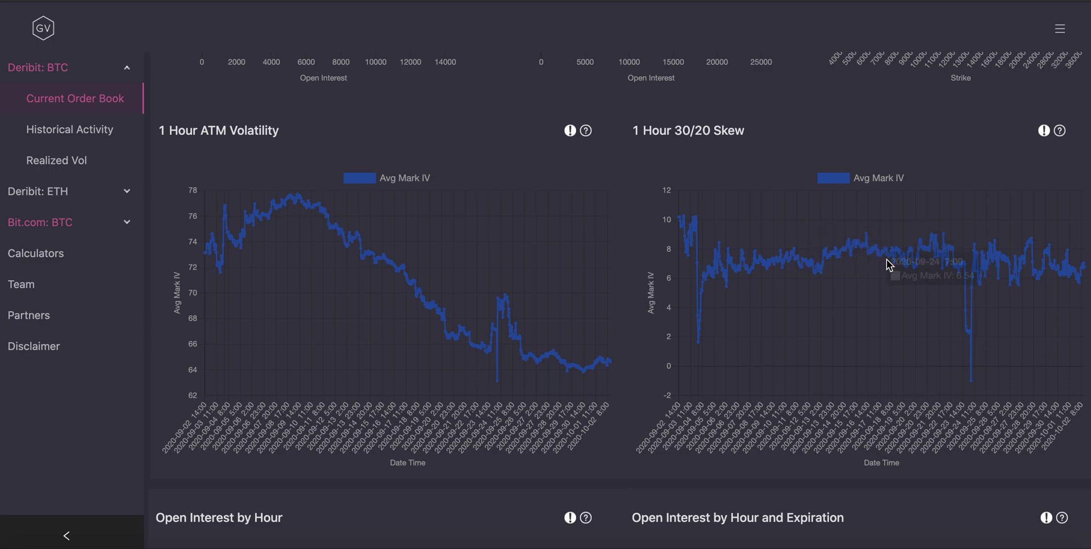
- Show Open Interest by Hour over 3 Months, limited to expirations within about 7 days
{"action": "scroll", "coordinate": [886, 259], "scroll_direction": "down", "scroll_amount": 2}
{"action": "scroll", "coordinate": [887, 260], "scroll_direction": "down", "scroll_amount": 5}
{"action": "scroll", "coordinate": [888, 265], "scroll_direction": "down", "scroll_amount": 1}
{"action": "left_click", "coordinate": [408, 188]}
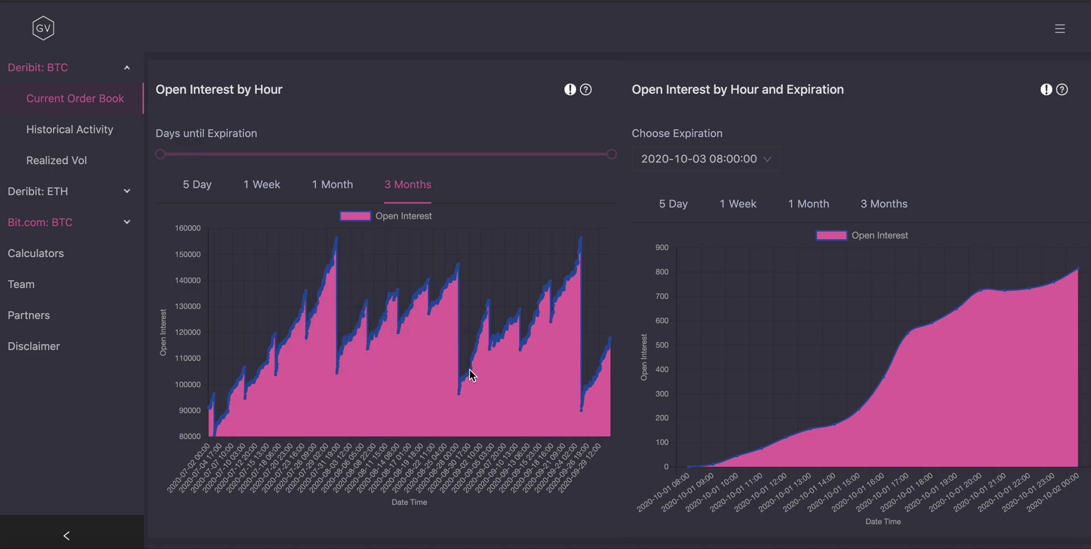
{"action": "mouse_move", "coordinate": [614, 160]}
{"action": "left_mouse_down"}
{"action": "mouse_move", "coordinate": [309, 117]}
{"action": "mouse_move", "coordinate": [170, 134]}
{"action": "mouse_move", "coordinate": [175, 155]}
{"action": "left_mouse_up"}
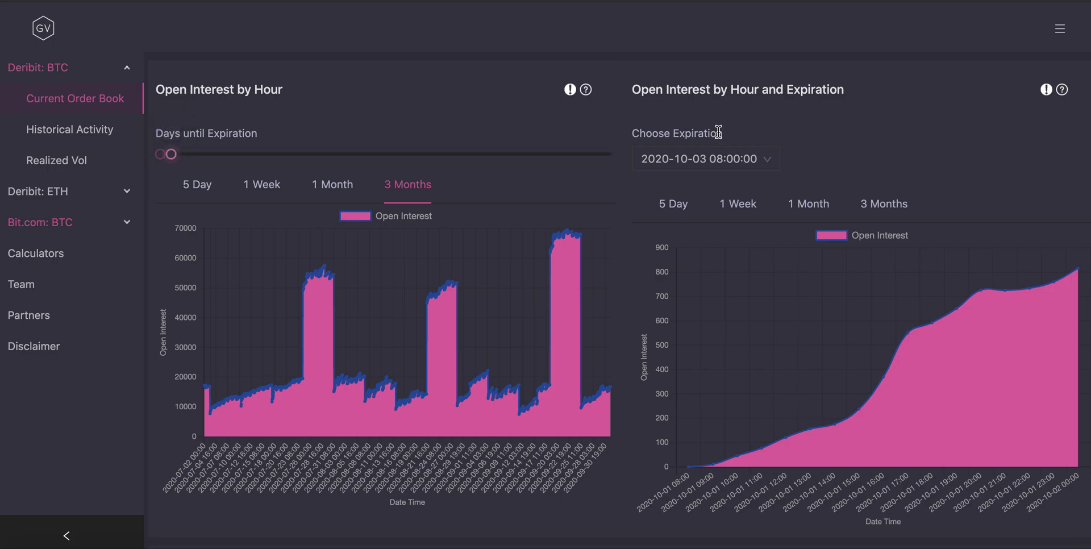
{"action": "scroll", "coordinate": [781, 162], "scroll_direction": "down", "scroll_amount": 1}
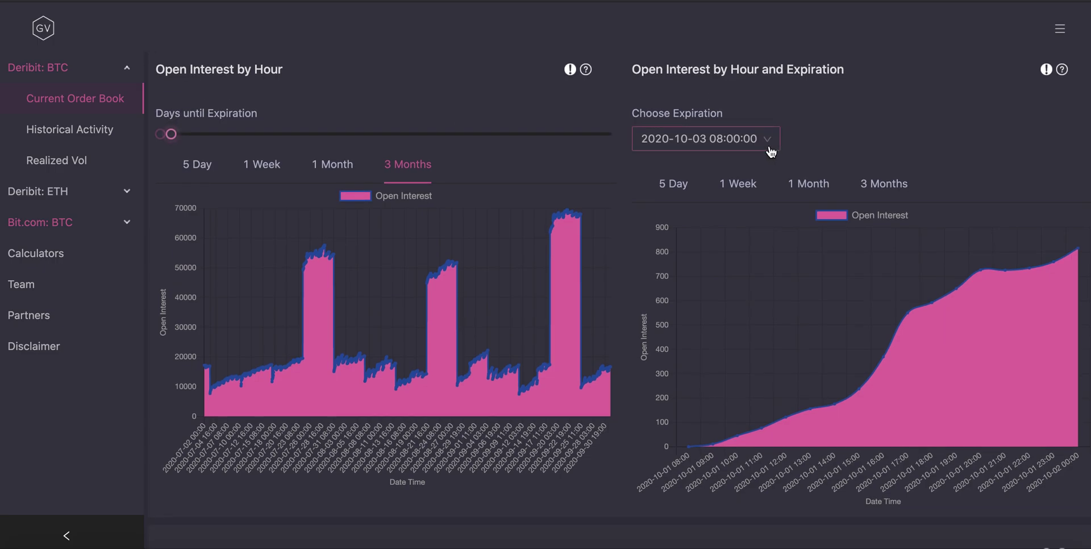
{"action": "left_click", "coordinate": [768, 147]}
{"action": "scroll", "coordinate": [733, 293], "scroll_direction": "down", "scroll_amount": 2}
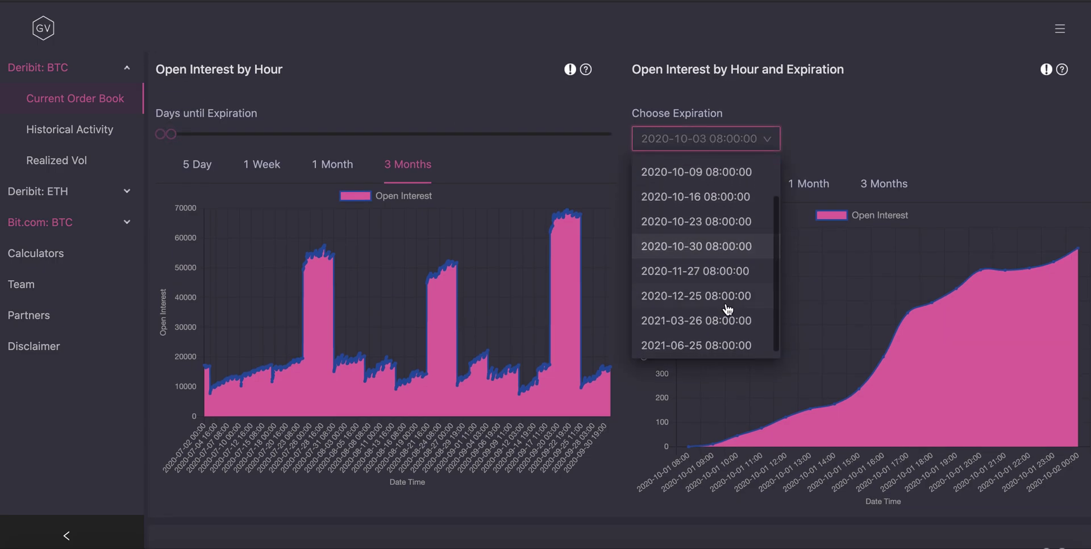
{"action": "left_click", "coordinate": [726, 317]}
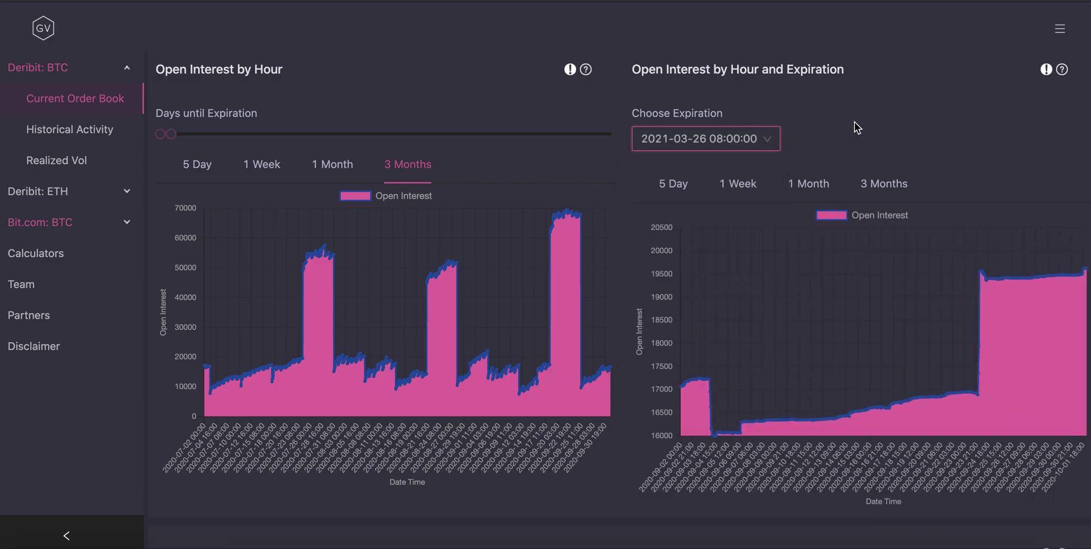
{"action": "scroll", "coordinate": [855, 126], "scroll_direction": "down", "scroll_amount": 2}
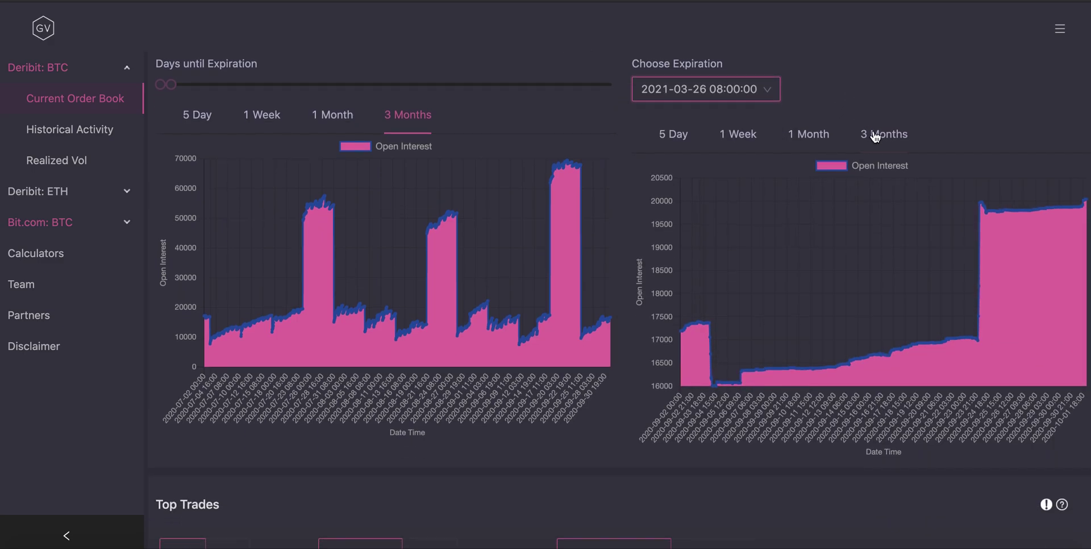
{"action": "left_click", "coordinate": [876, 135]}
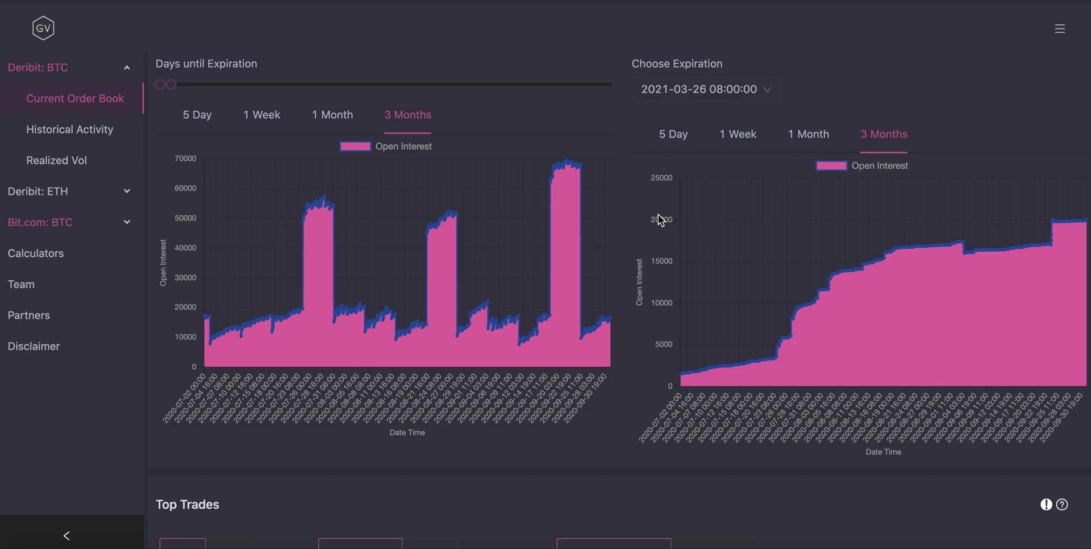
- Scroll to Top Trades and select the first buy's 30268.25 USD size (BTC-25JUN21-12000-C)
{"action": "scroll", "coordinate": [659, 219], "scroll_direction": "down", "scroll_amount": 3}
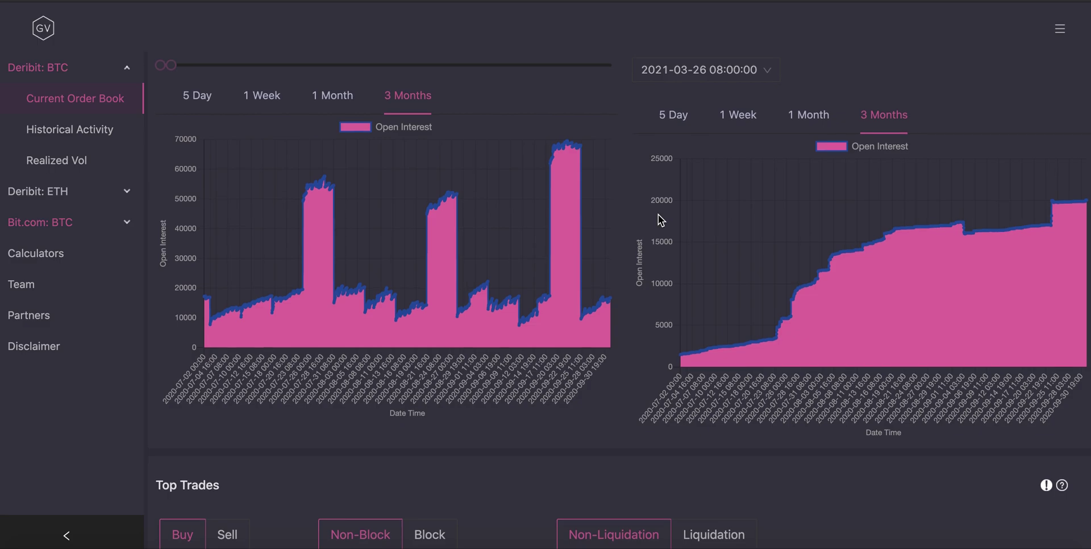
{"action": "scroll", "coordinate": [660, 219], "scroll_direction": "down", "scroll_amount": 5}
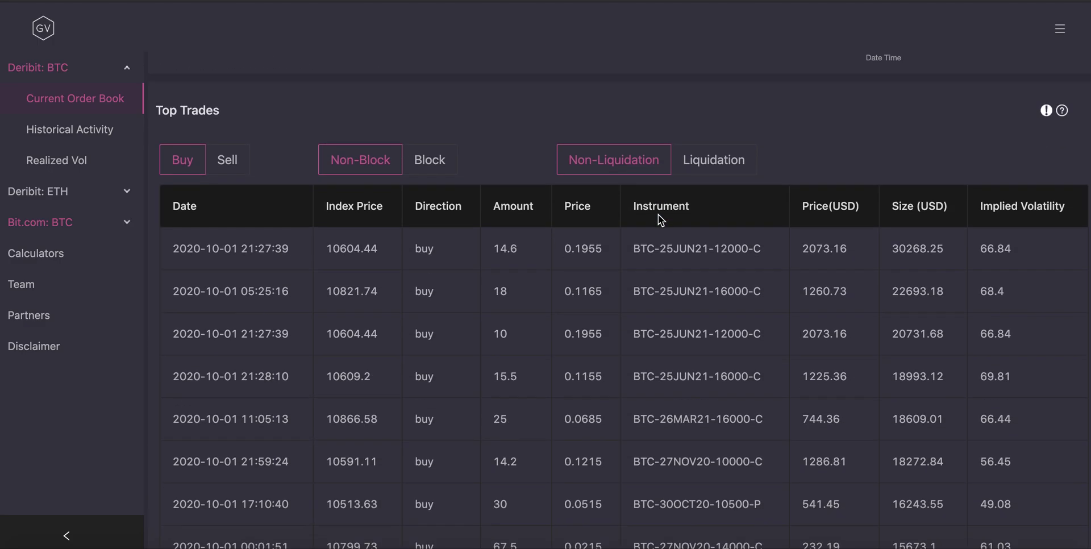
{"action": "scroll", "coordinate": [658, 216], "scroll_direction": "down", "scroll_amount": 3}
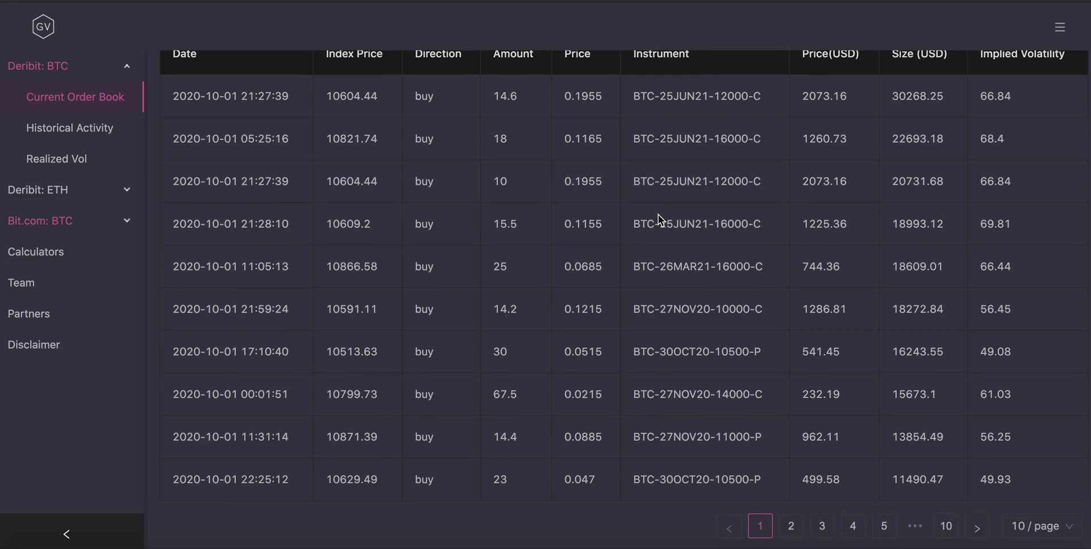
{"action": "scroll", "coordinate": [658, 214], "scroll_direction": "up", "scroll_amount": 2}
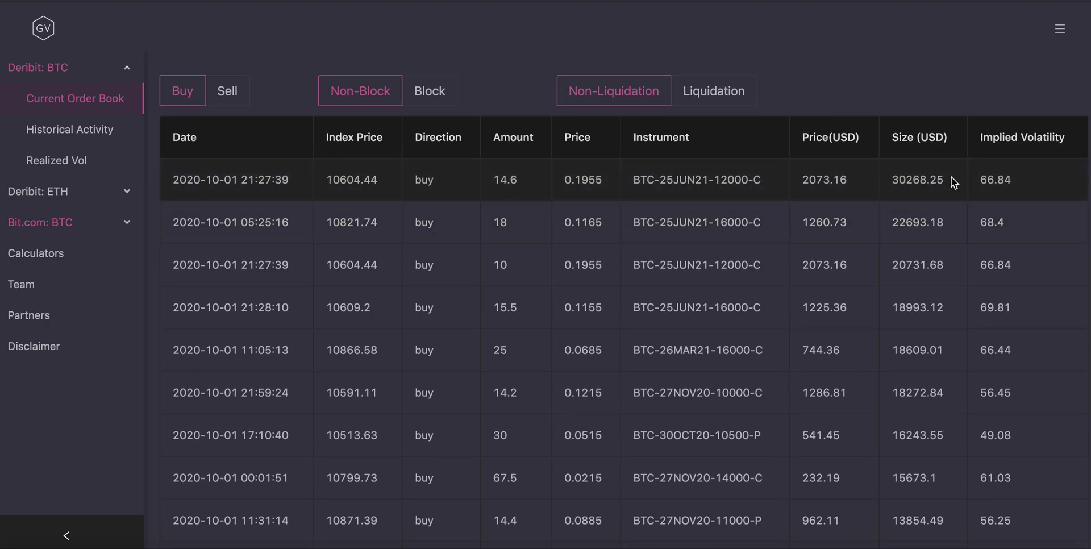
{"action": "left_click_drag", "start_coordinate": [952, 177], "coordinate": [880, 183]}
- Filter Top Trades to Sell, Liquidation, Non-Block: one 0.3 BTC-2OCT20-10750-P at 89.64 USD
{"action": "left_click", "coordinate": [226, 84]}
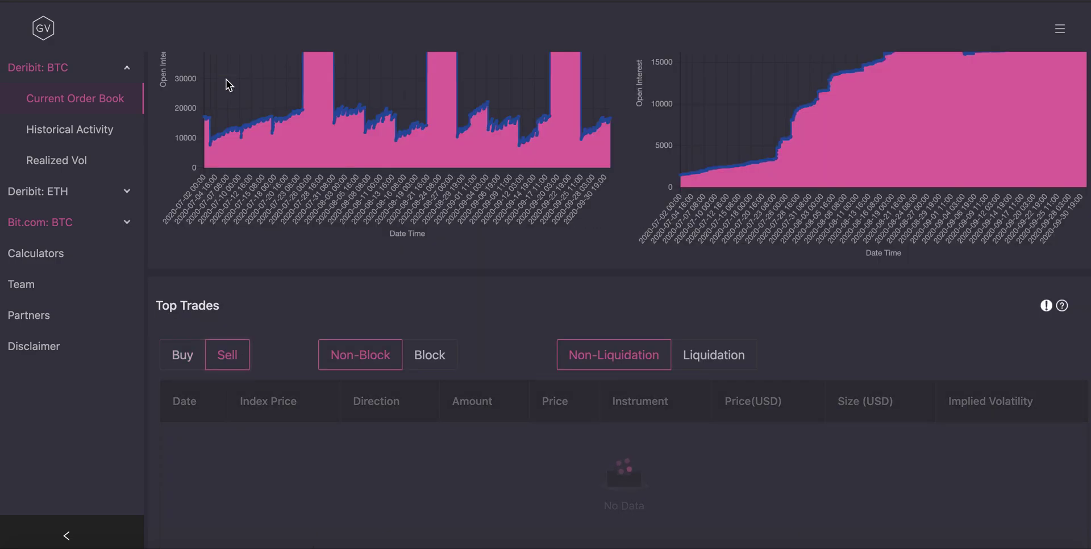
{"action": "scroll", "coordinate": [261, 144], "scroll_direction": "down", "scroll_amount": 5}
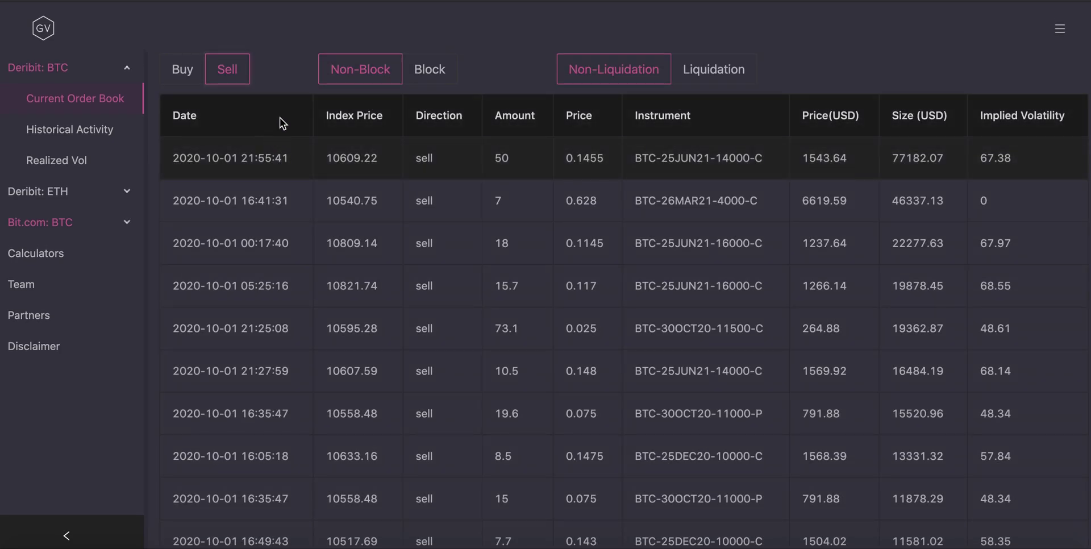
{"action": "left_click", "coordinate": [422, 67]}
{"action": "scroll", "coordinate": [377, 202], "scroll_direction": "down", "scroll_amount": 2}
{"action": "left_click", "coordinate": [707, 265]}
{"action": "left_click", "coordinate": [378, 355]}
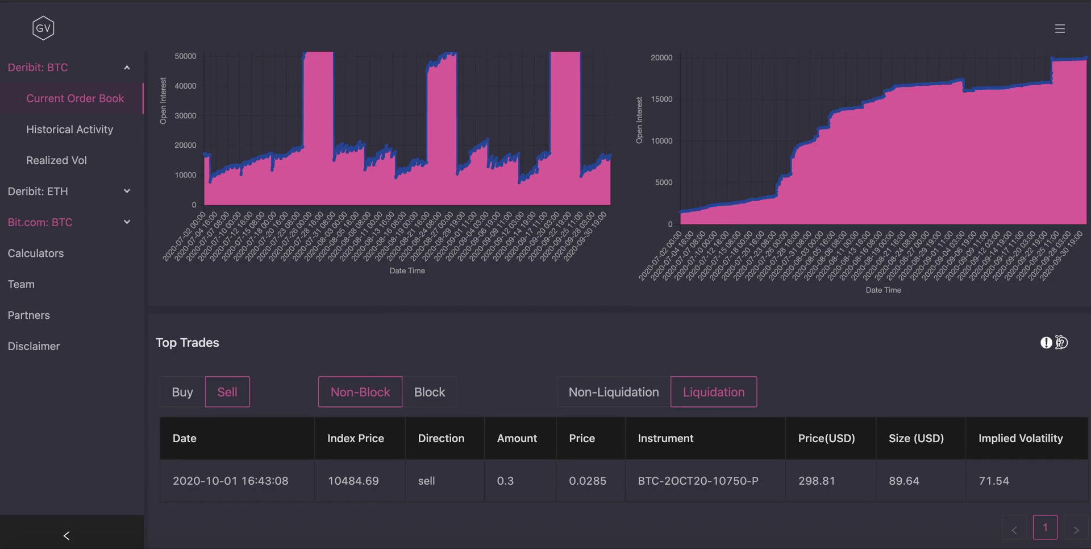
- Bring up the Open Interest by Hour and Expiration help note defining open interest as outstanding contracts
{"action": "mouse_move", "coordinate": [1047, 344]}
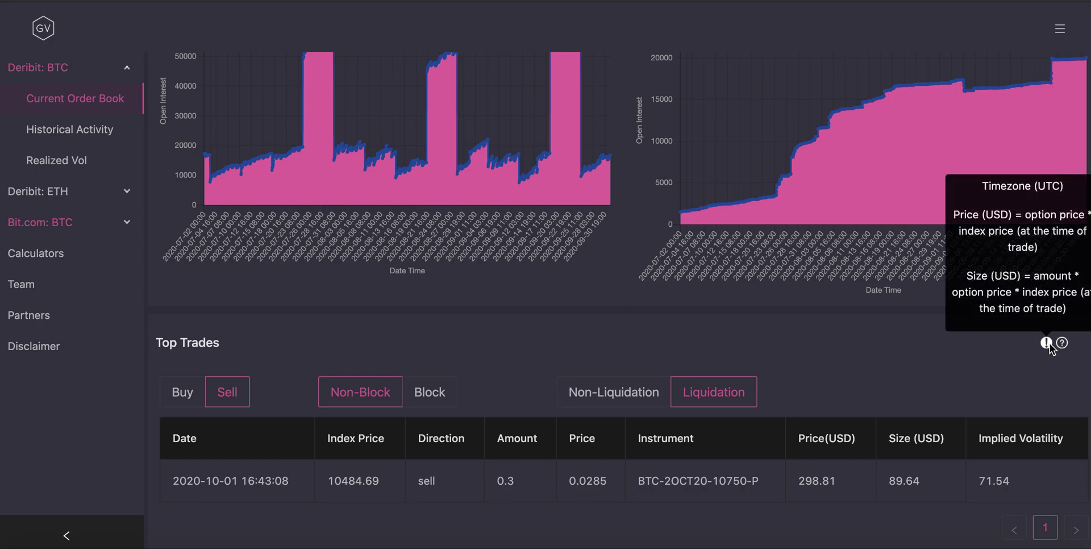
{"action": "scroll", "coordinate": [1050, 343], "scroll_direction": "up", "scroll_amount": 5}
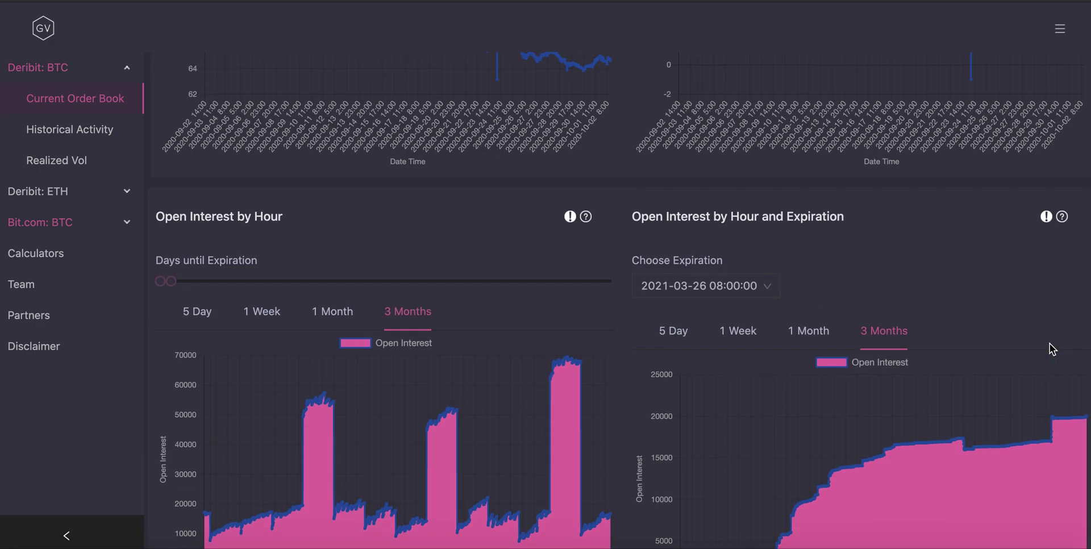
{"action": "scroll", "coordinate": [1061, 220], "scroll_direction": "down", "scroll_amount": 5}
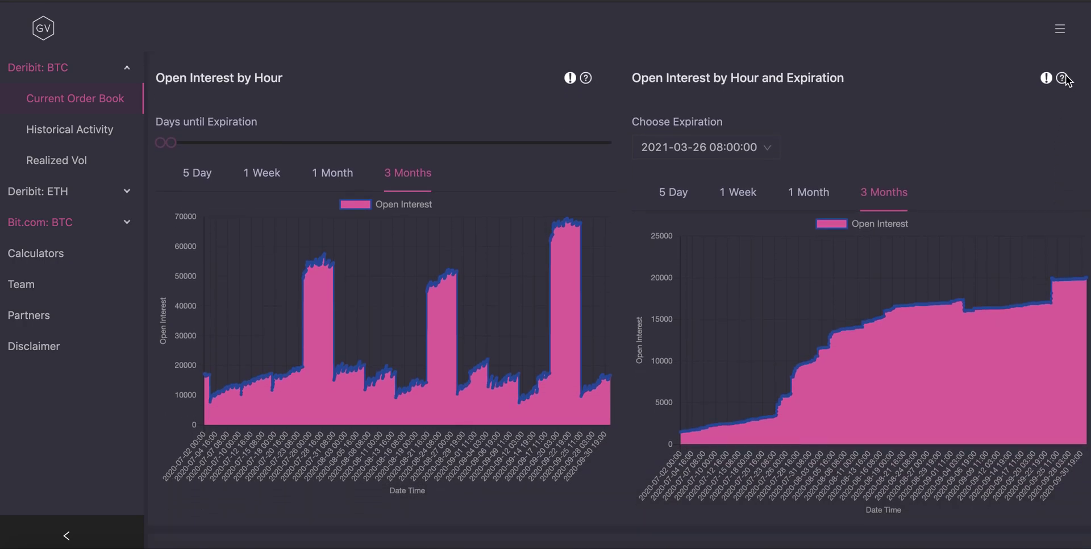
{"action": "mouse_move", "coordinate": [1065, 80]}
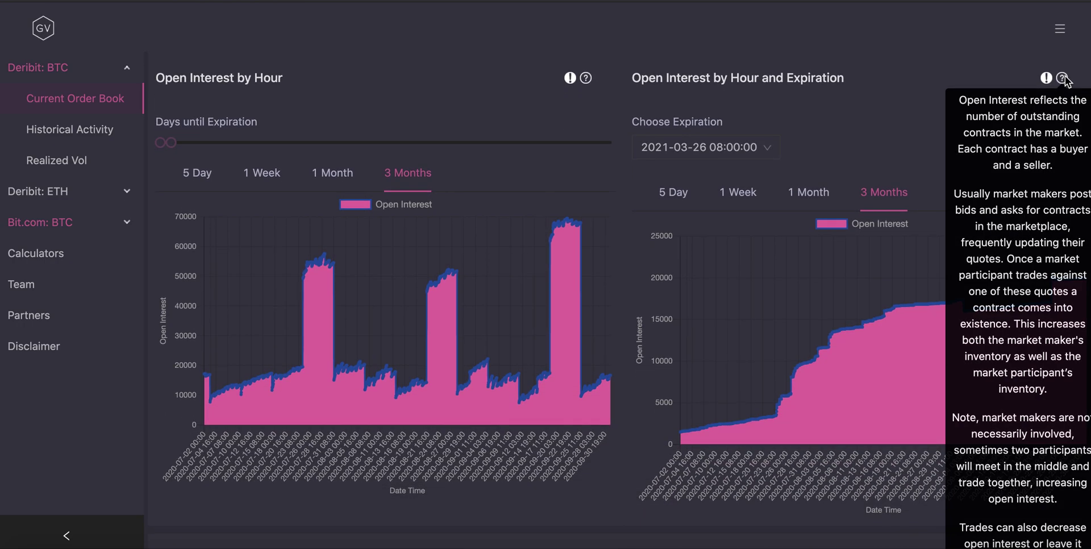